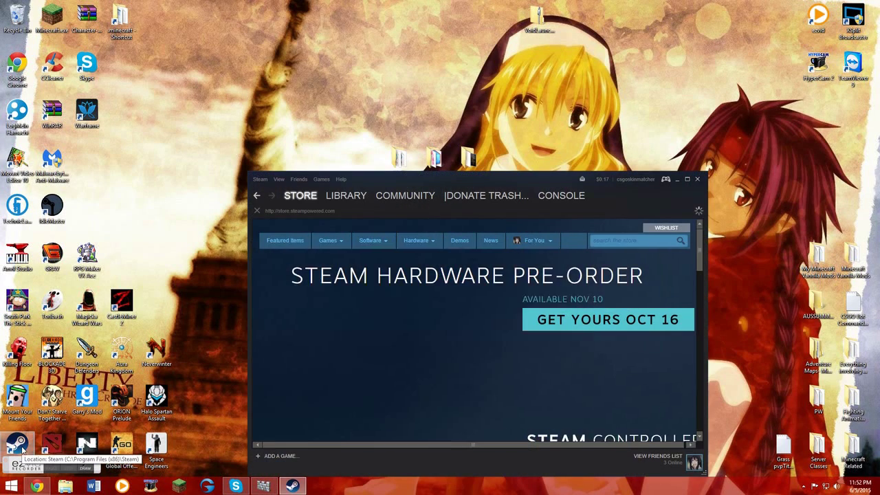
# Step: Close the Steam window and add -console to the end of the Steam desktop shortcut's target
pyautogui.click(697, 180)
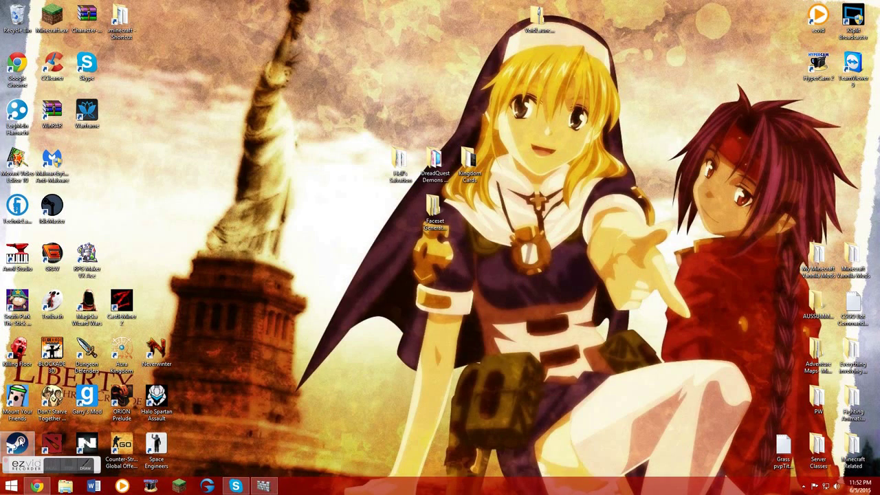
pyautogui.rightClick(20, 438)
pyautogui.click(35, 432)
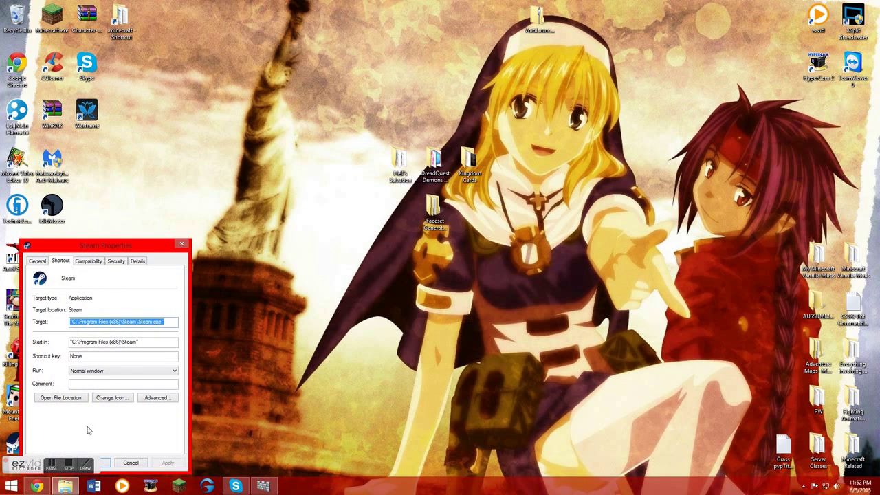
pyautogui.click(171, 322)
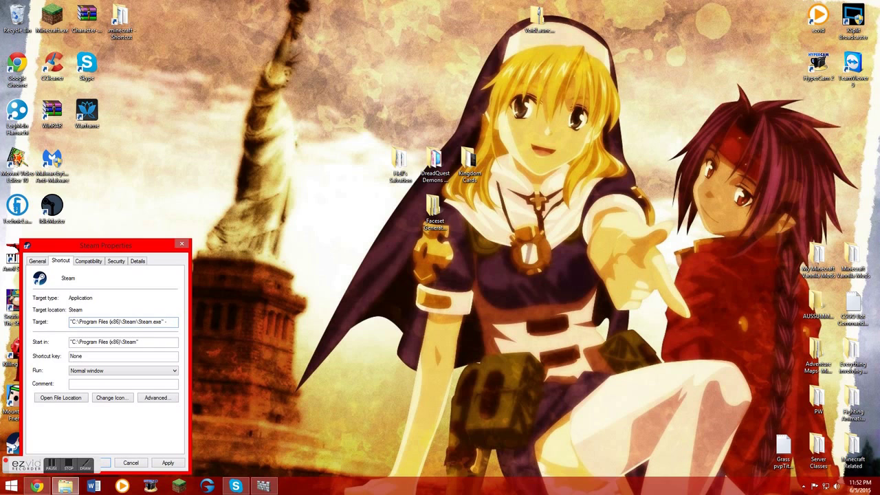
pyautogui.write('-console')
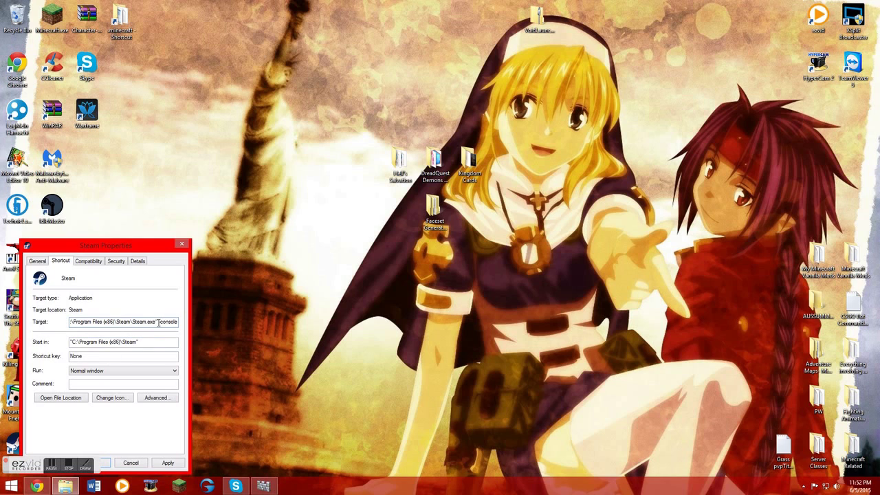
# Step: Apply the shortcut change with administrator permission and close the shortcut's properties
pyautogui.click(167, 463)
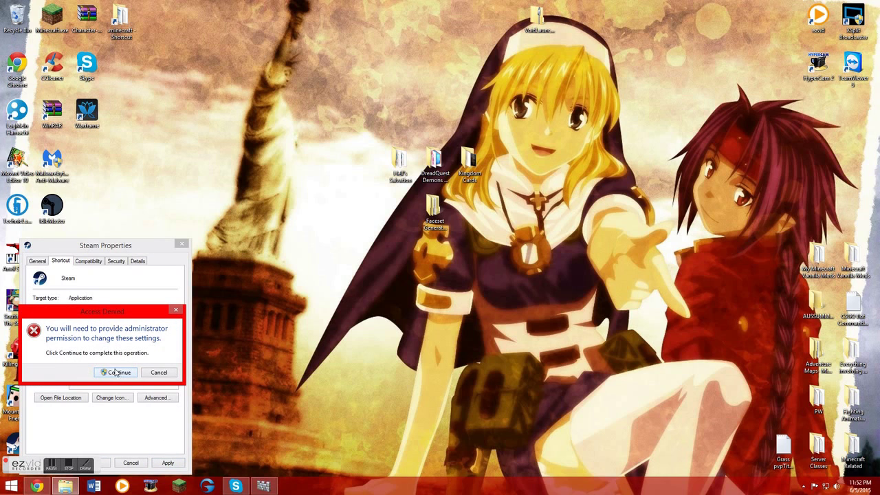
pyautogui.click(115, 372)
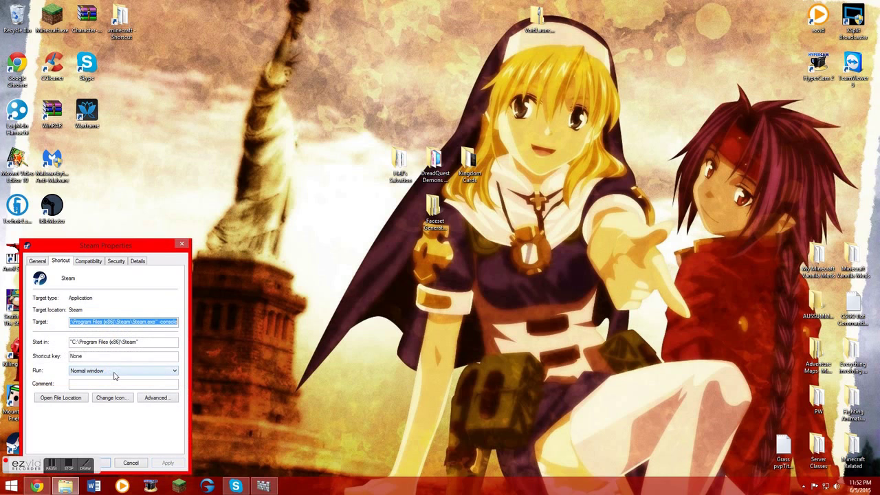
pyautogui.moveTo(107, 246); pyautogui.dragTo(158, 176)
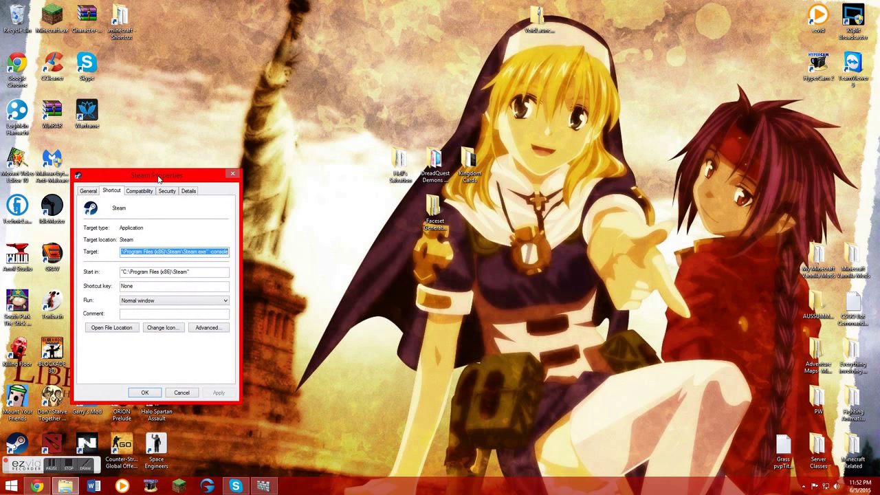
pyautogui.click(145, 394)
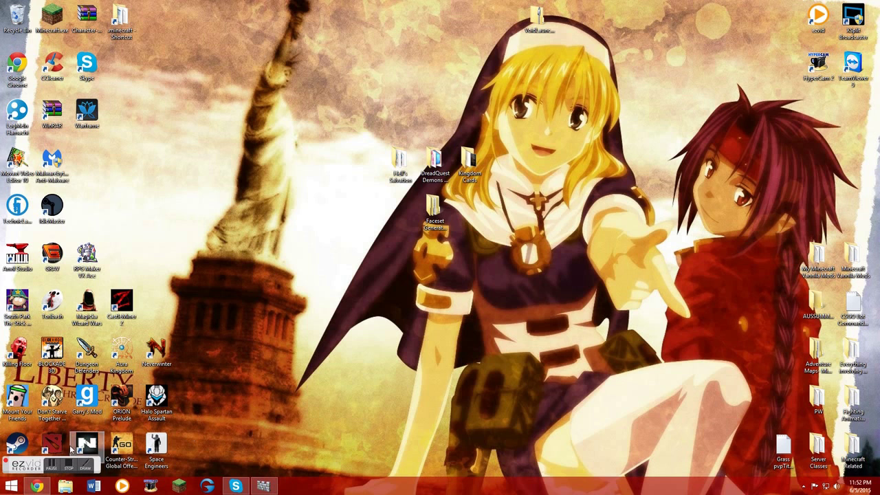
# Step: Launch Steam from the desktop and look over the account's own profile page
pyautogui.doubleClick(48, 445)
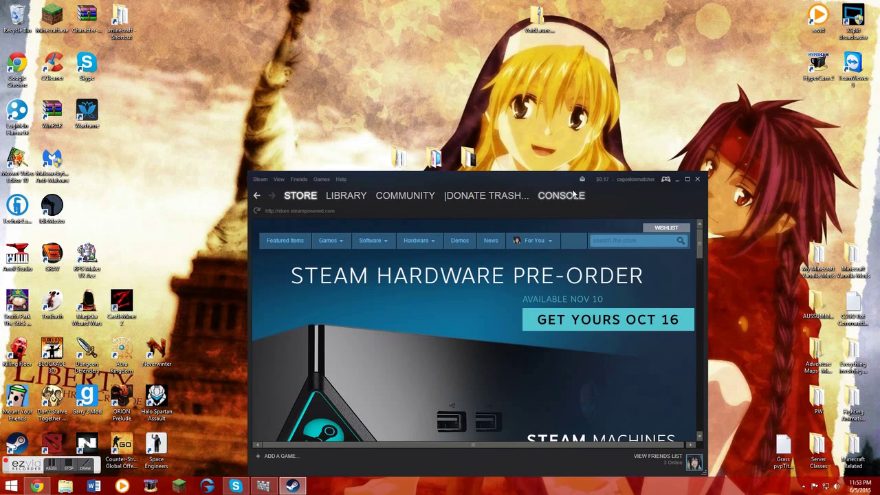
pyautogui.moveTo(481, 204)
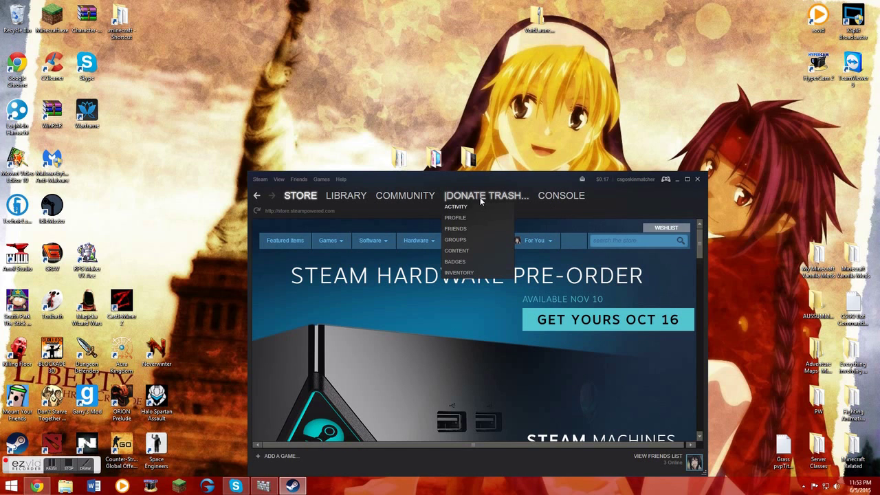
pyautogui.click(465, 218)
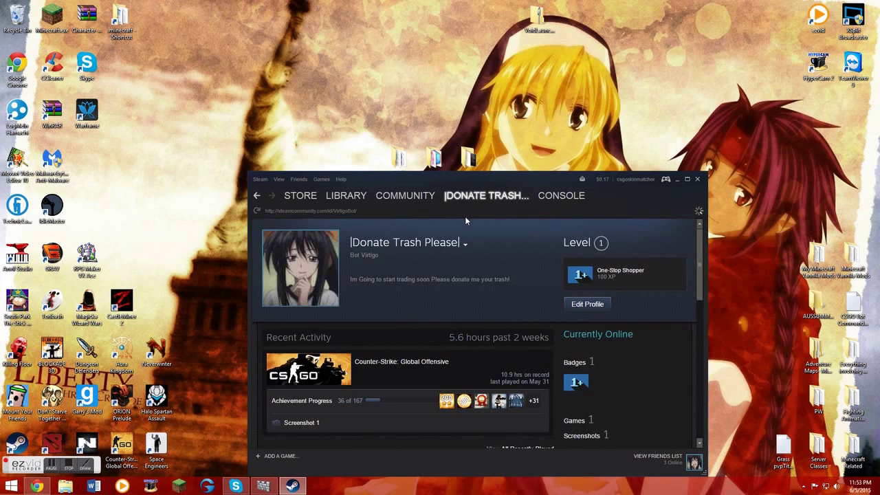
pyautogui.scroll(-4, 424, 249)
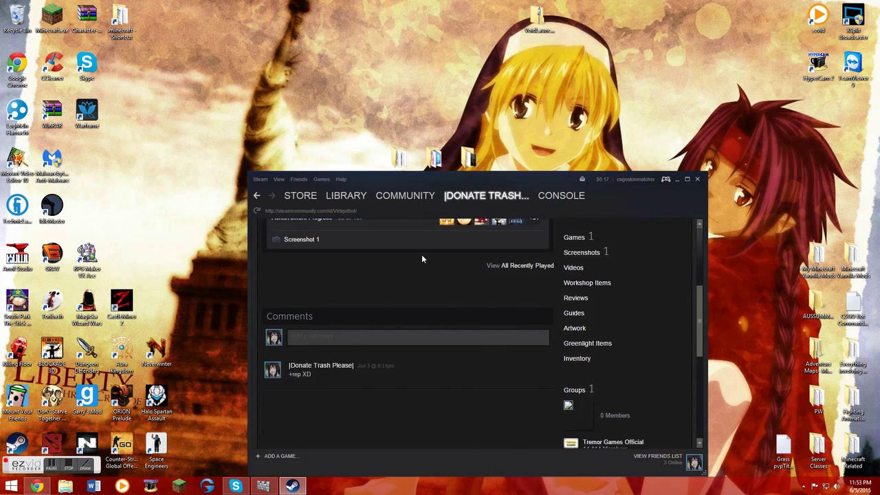
pyautogui.scroll(4, 510, 329)
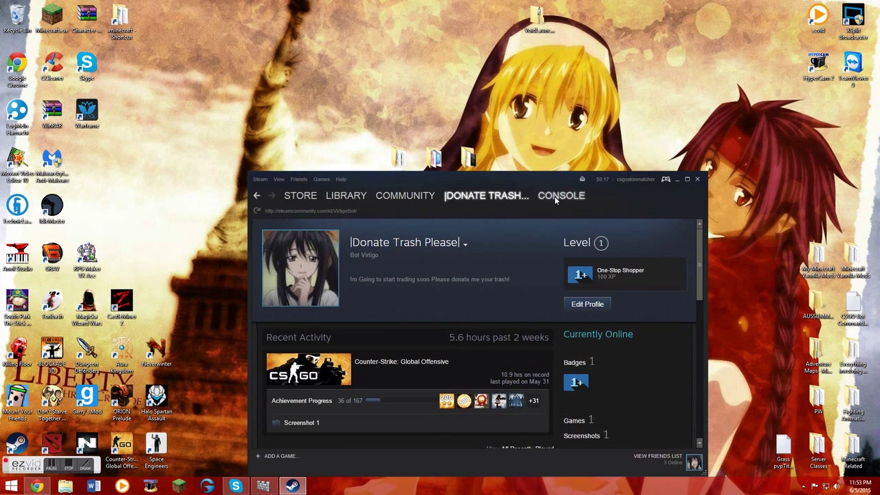
# Step: Open the Console page in Steam
pyautogui.click(554, 196)
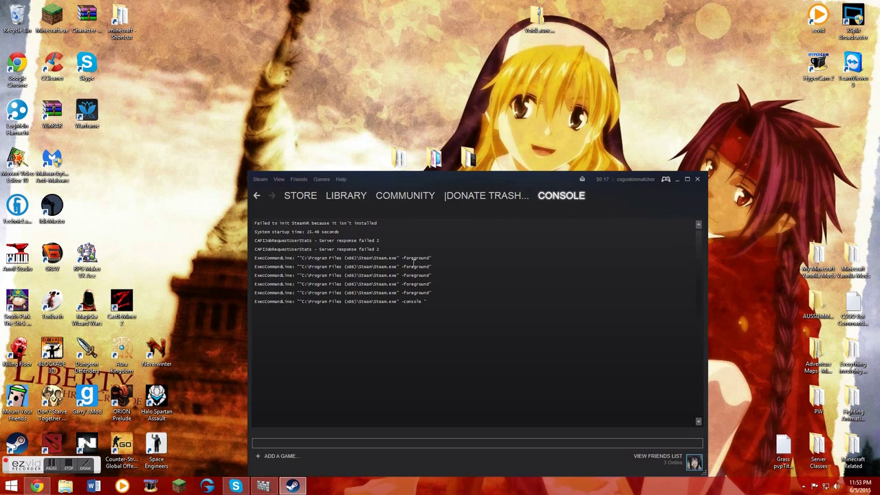
pyautogui.moveTo(488, 199)
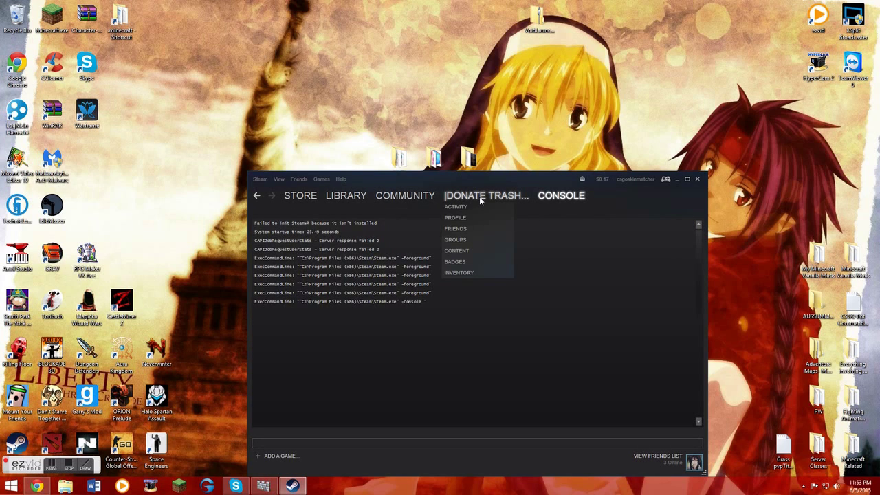
# Step: Open the friends list and invite the second online friend to trade
pyautogui.click(660, 457)
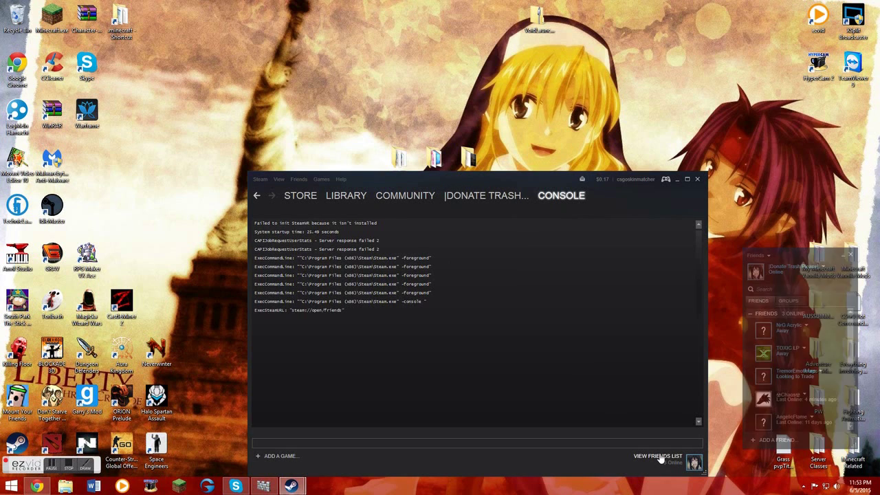
pyautogui.rightClick(804, 350)
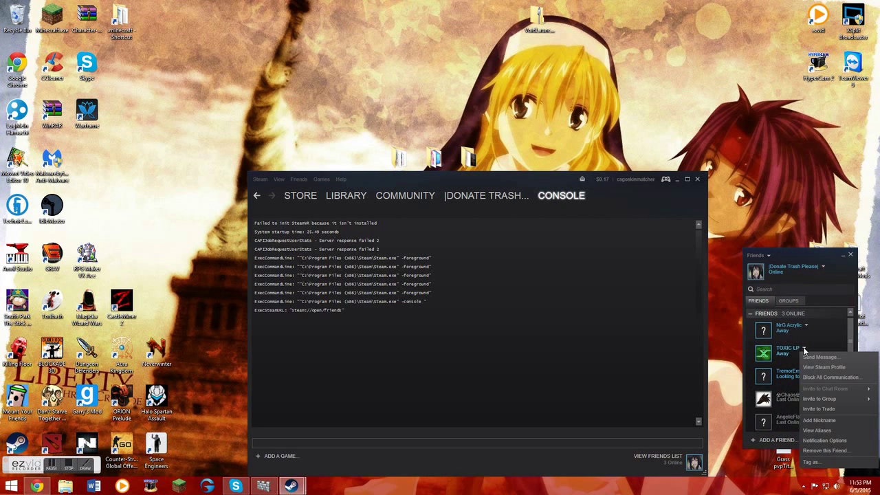
pyautogui.click(817, 409)
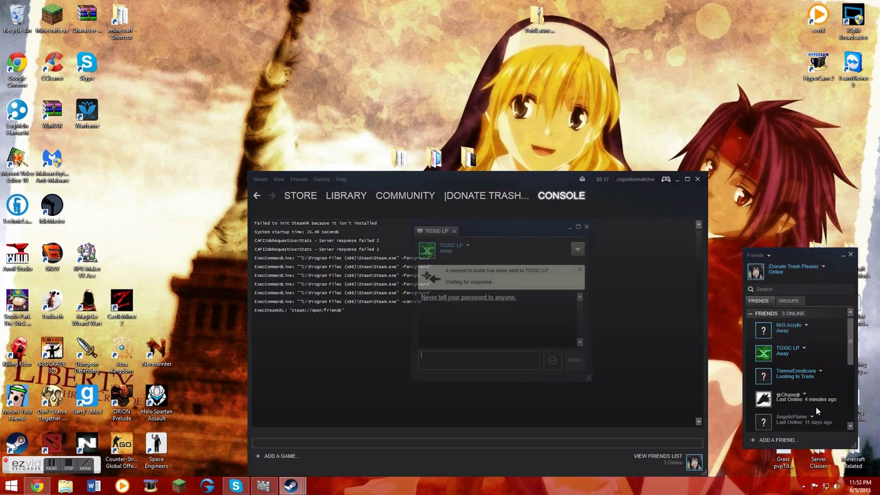
# Step: Cancel the pending trade request and close the chat and friends list windows
pyautogui.click(580, 271)
pyautogui.click(587, 227)
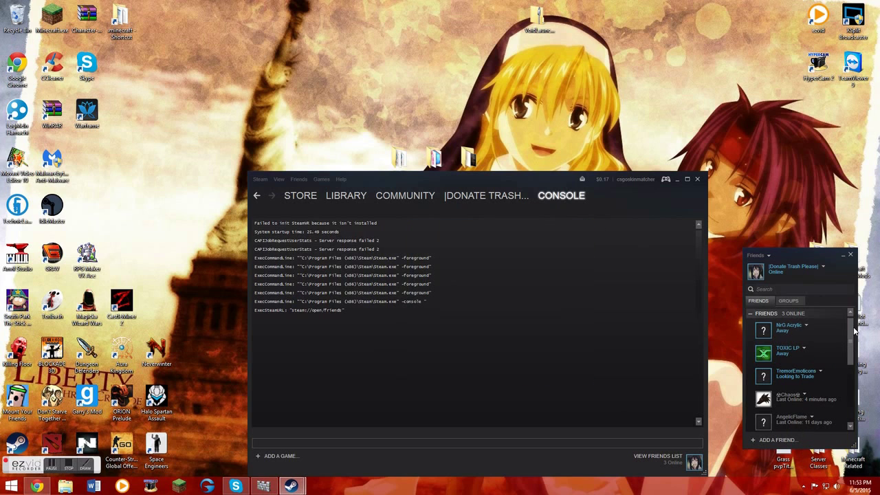
pyautogui.click(850, 256)
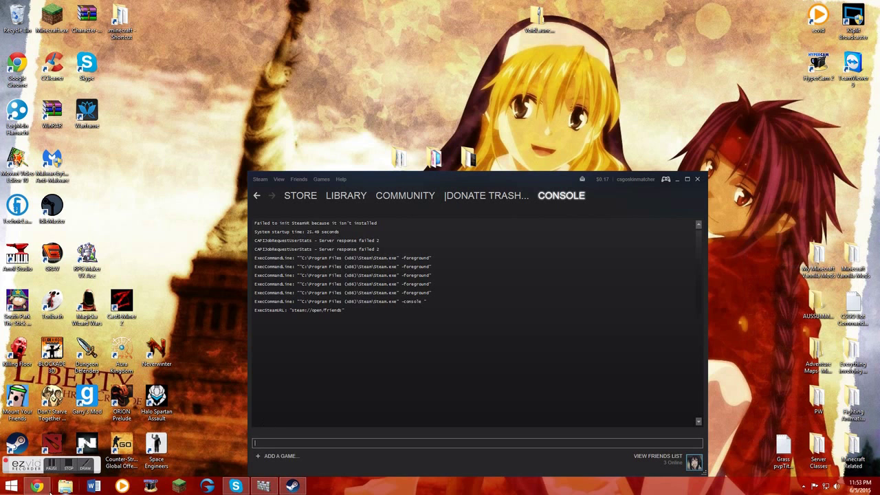
# Step: Switch to Chrome, view the Steam offer page for the second listed CSGO Lounge trade, and close it
pyautogui.click(37, 486)
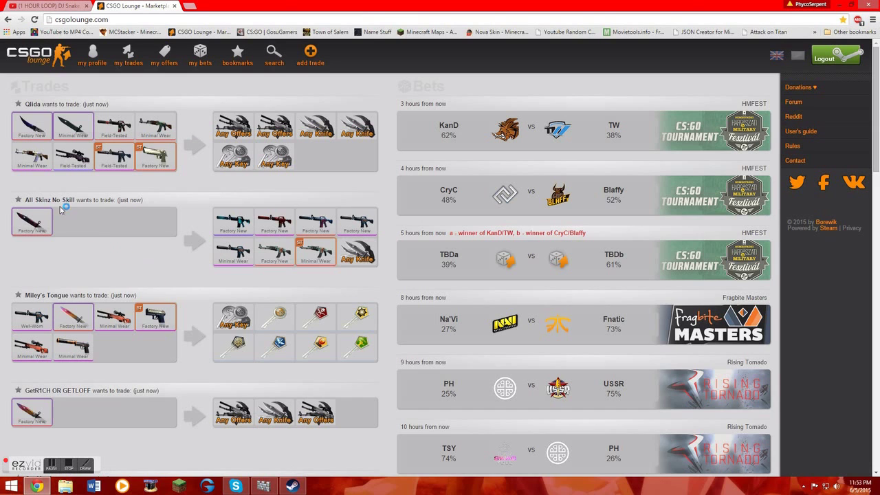
pyautogui.click(59, 204)
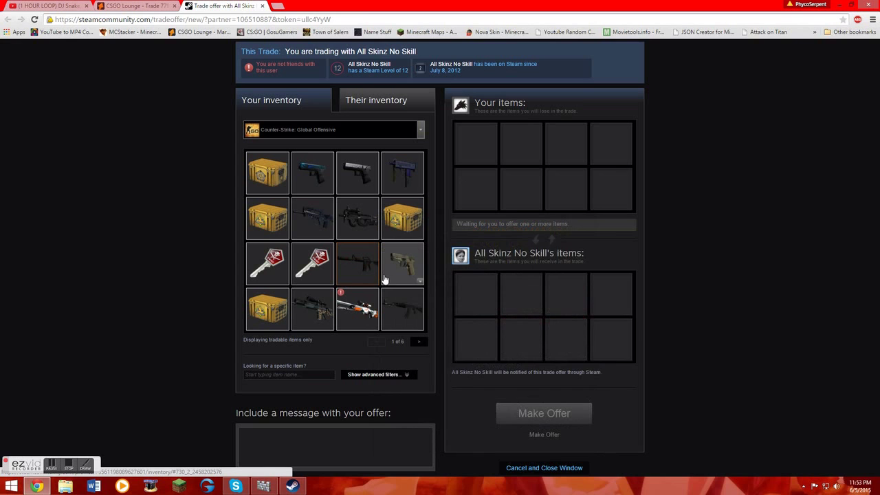
pyautogui.click(262, 5)
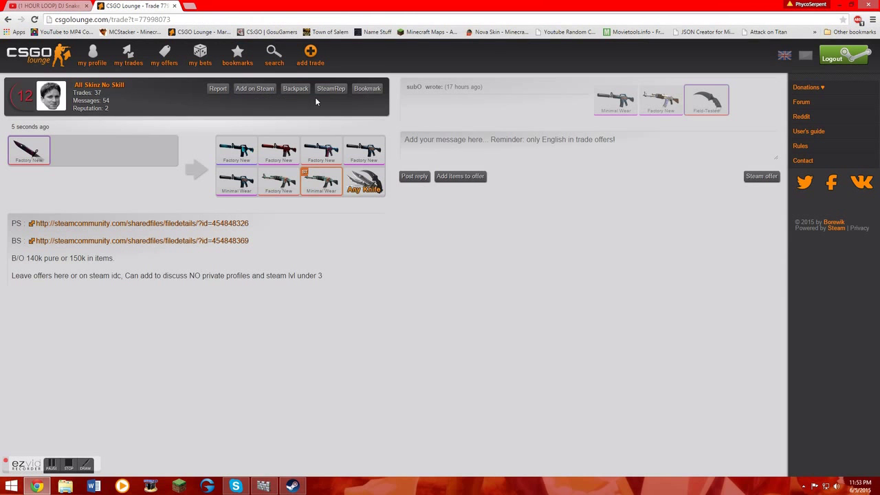
# Step: Open the trader's Steam profile from CSGO Lounge and log out of the current Steam Community account
pyautogui.click(112, 88)
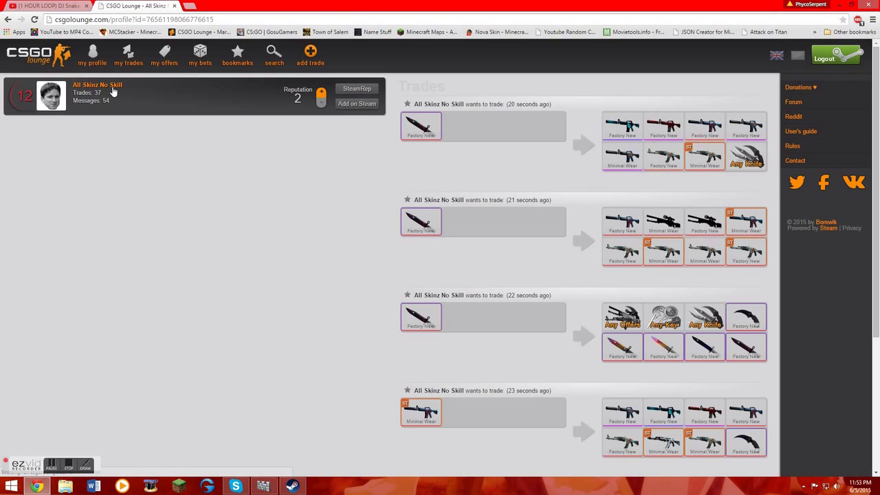
pyautogui.click(357, 103)
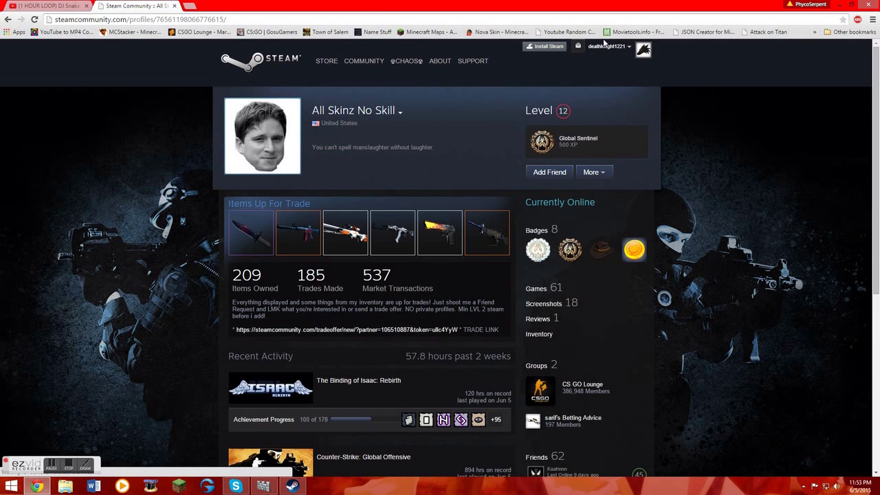
pyautogui.click(643, 50)
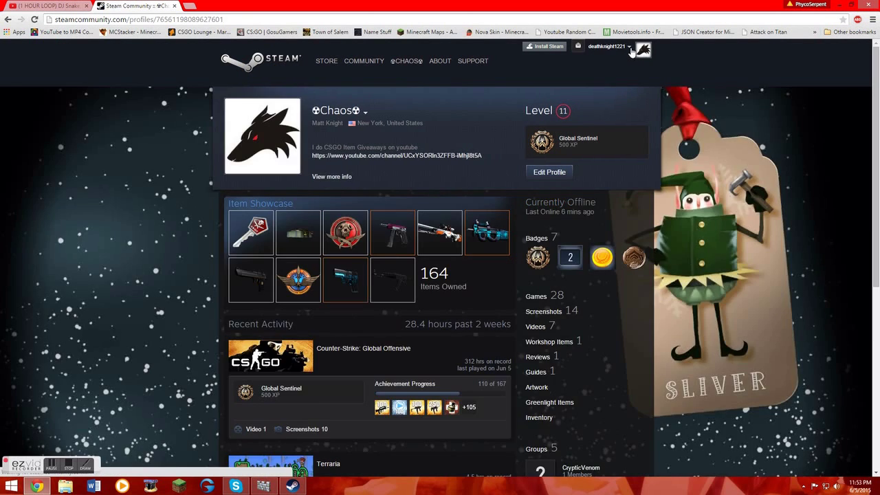
pyautogui.click(629, 47)
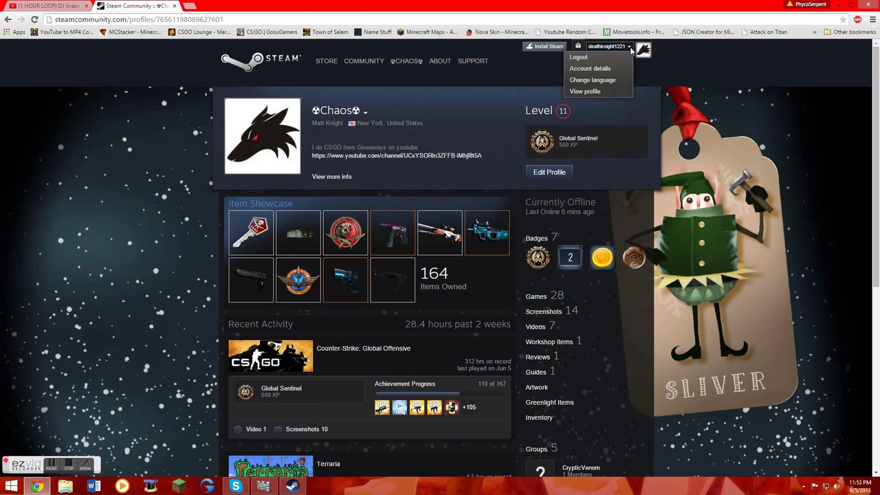
pyautogui.click(585, 56)
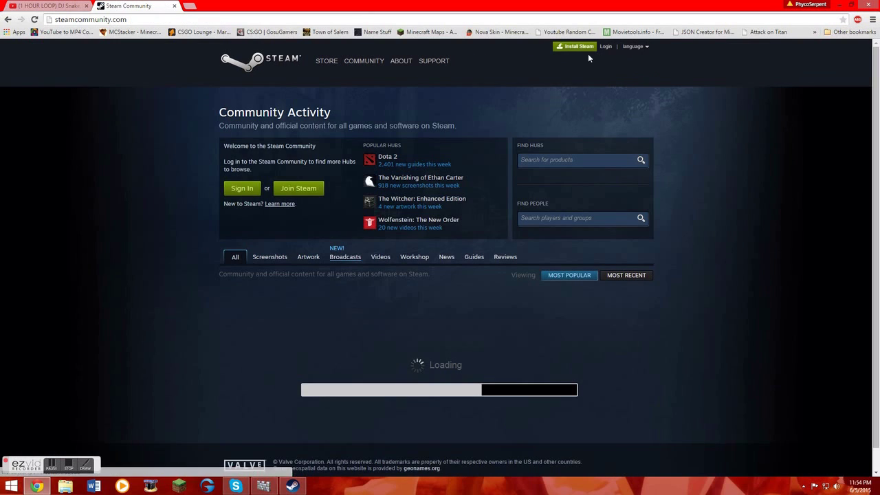
# Step: Sign in to Steam Community with the other account's username and password
pyautogui.click(244, 189)
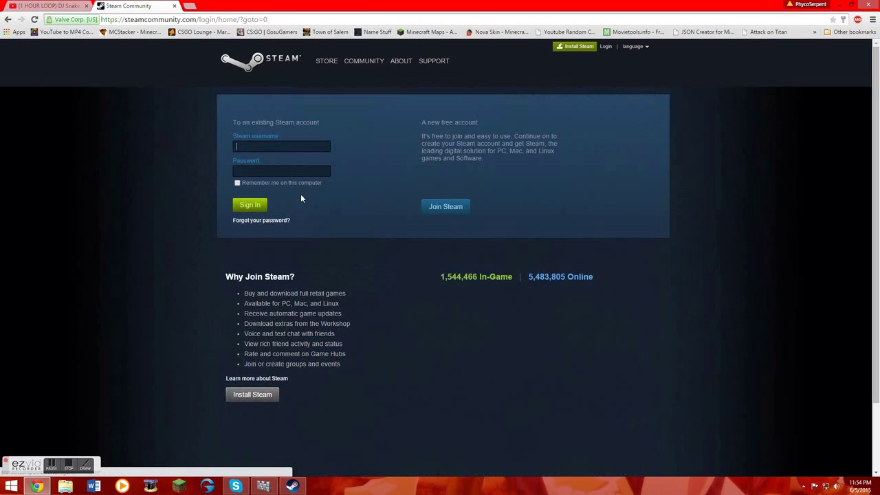
pyautogui.click(256, 205)
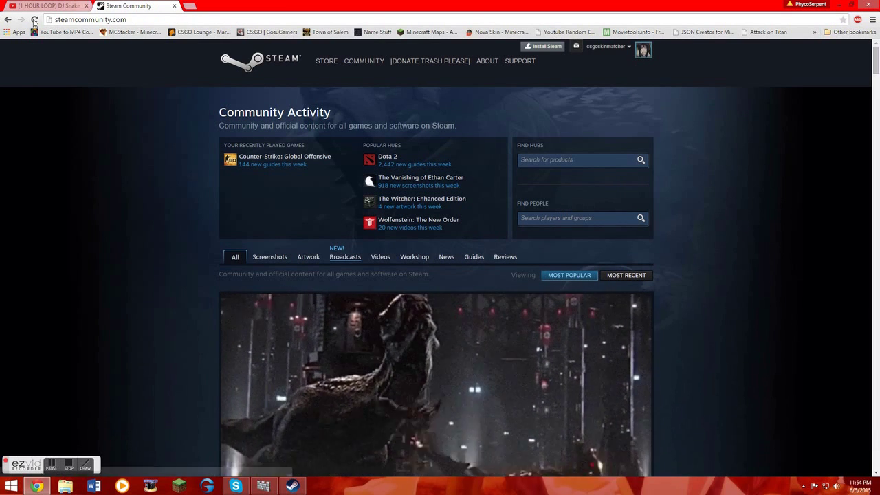
# Step: Go back to the trader's CSGO Lounge page and open the trader's Steam profile
pyautogui.click(7, 20)
pyautogui.click(7, 20)
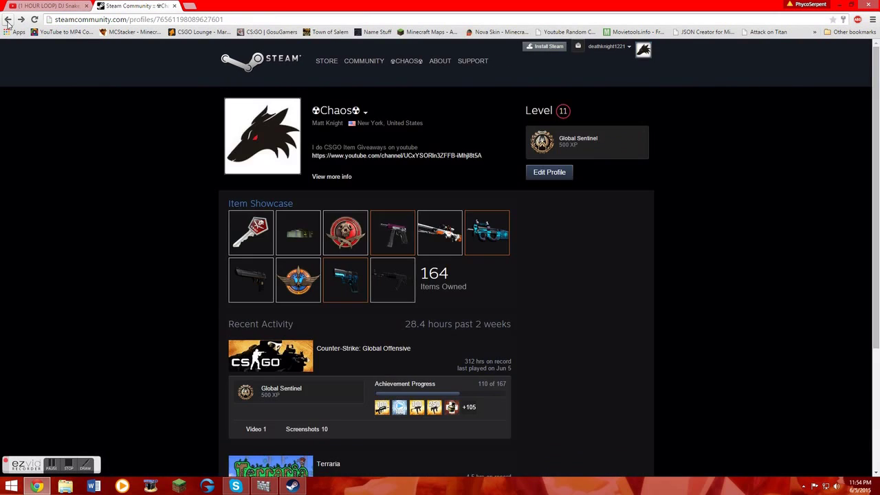
pyautogui.click(7, 20)
pyautogui.click(7, 20)
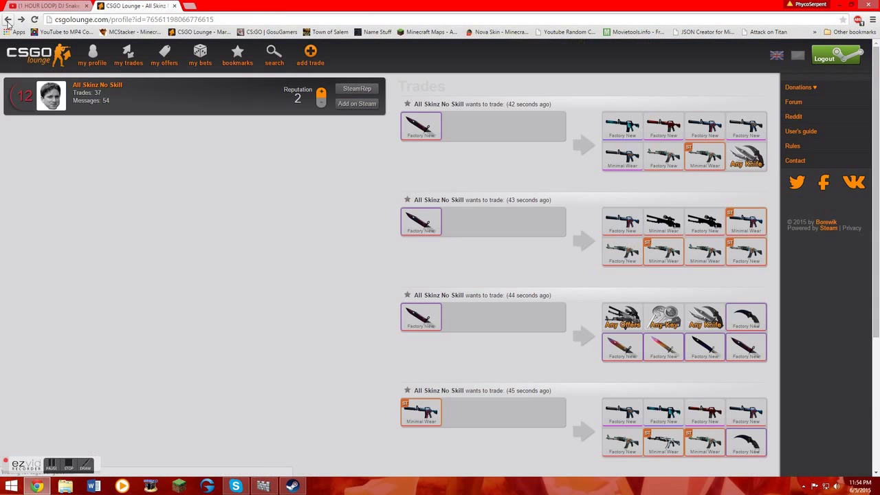
pyautogui.click(97, 88)
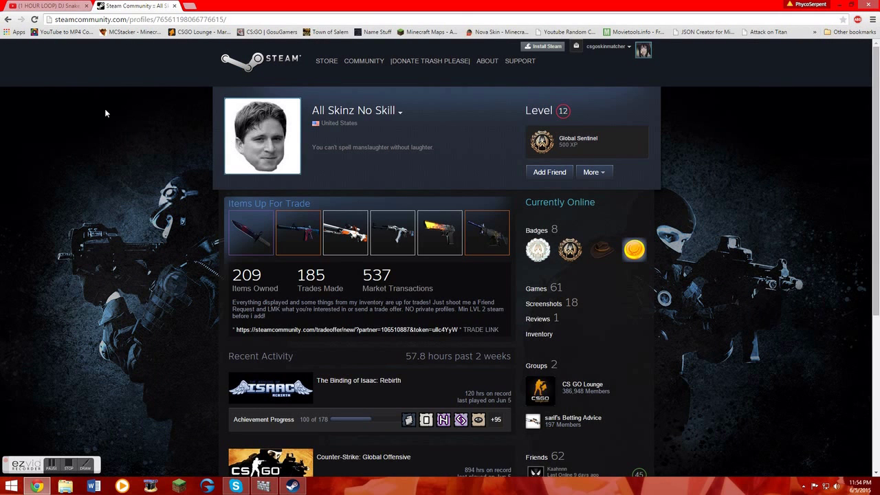
# Step: Reopen the Steam offer page for the same CSGO Lounge trade and add the weapon case to your items
pyautogui.click(7, 19)
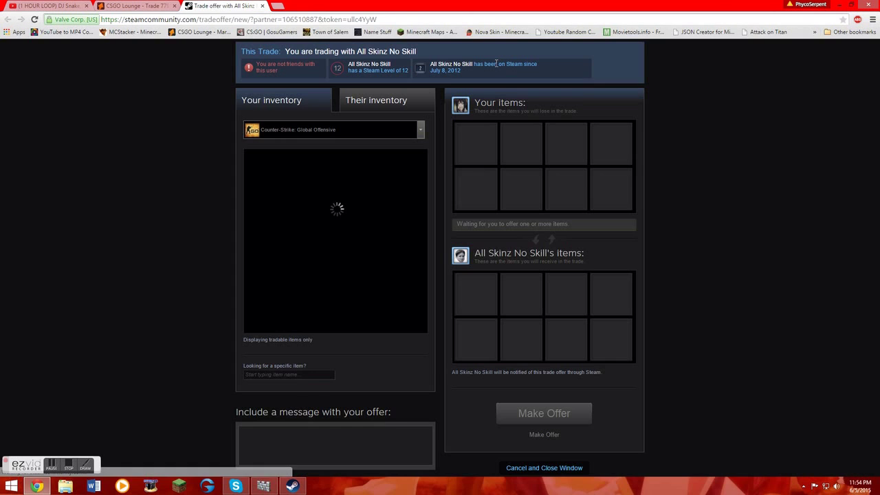
pyautogui.doubleClick(313, 176)
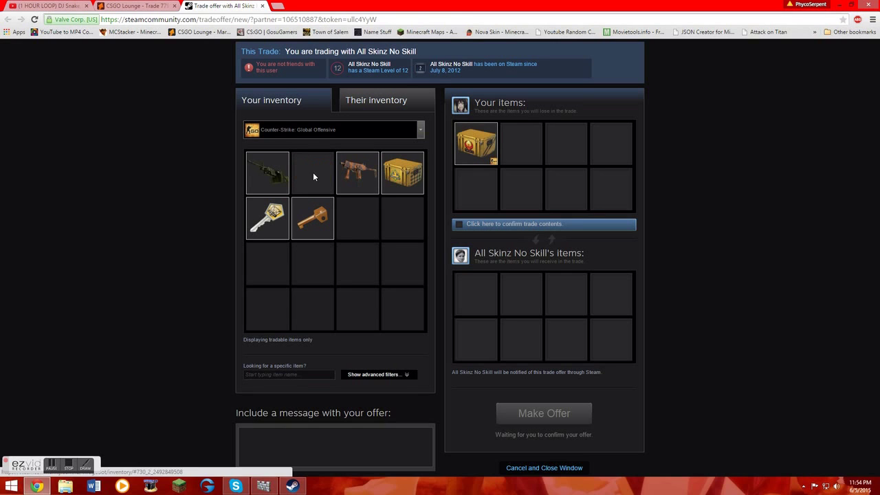
# Step: Request the knife from the trader's inventory and include the message "XD Best Trade Ever 2015" with the offer
pyautogui.click(382, 101)
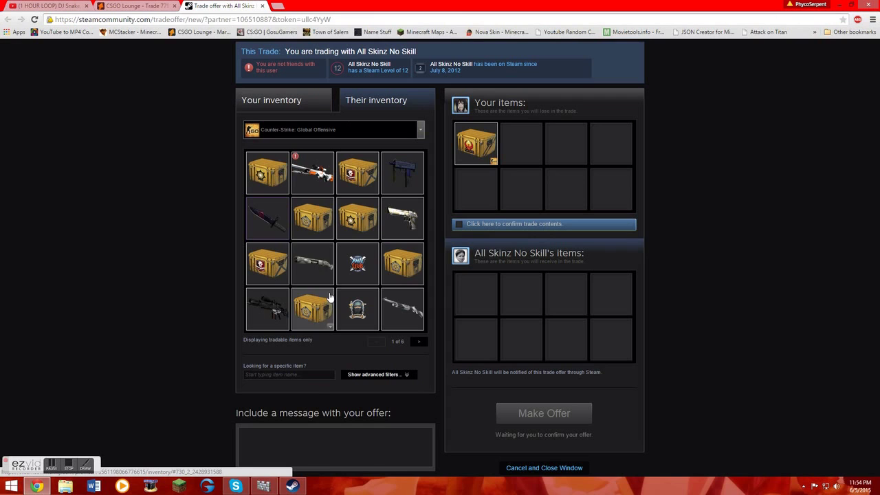
pyautogui.moveTo(272, 233)
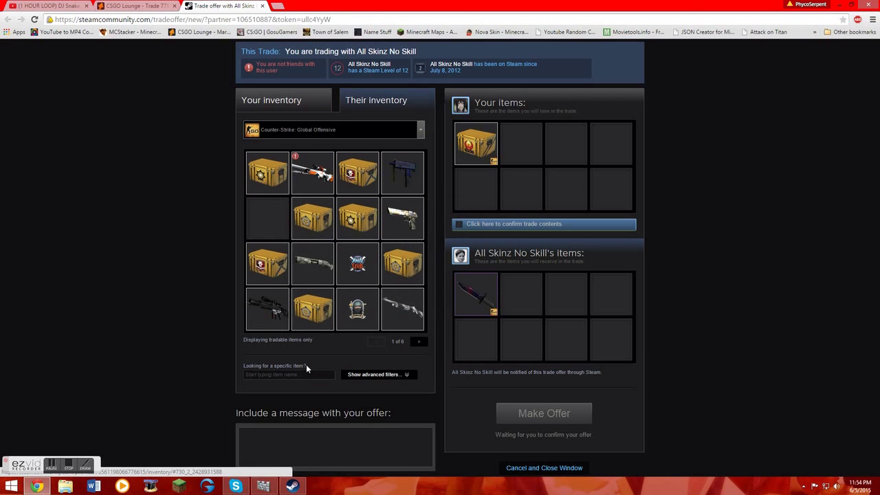
pyautogui.write('D ')
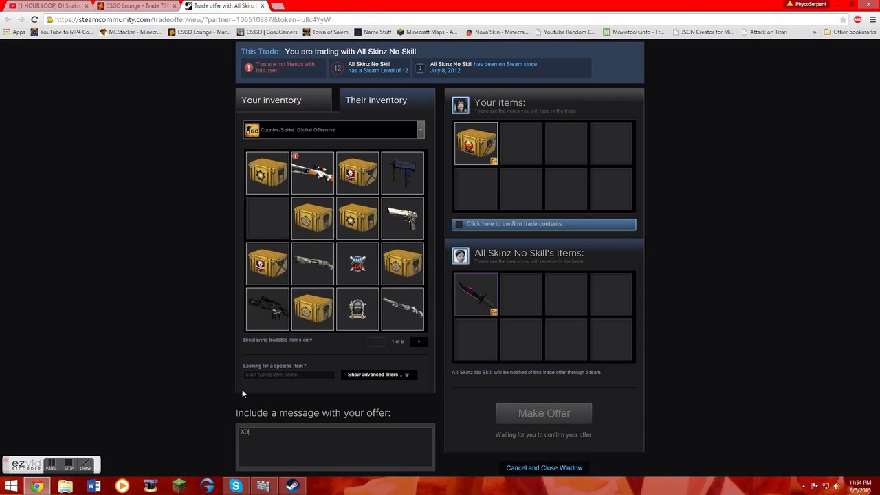
pyautogui.write('Best Trade Ever 2015')
# Step: Confirm the trade contents, try to send the offer from the browser, and dismiss the resulting dialog
pyautogui.click(500, 224)
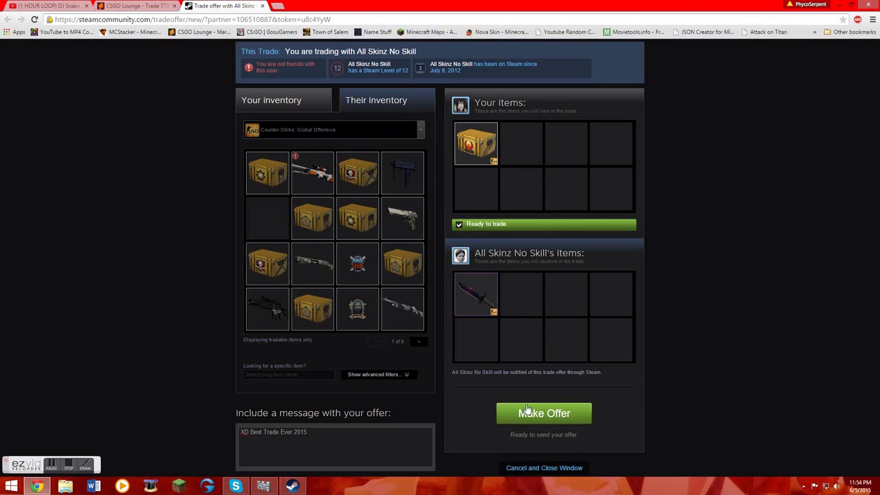
pyautogui.click(526, 411)
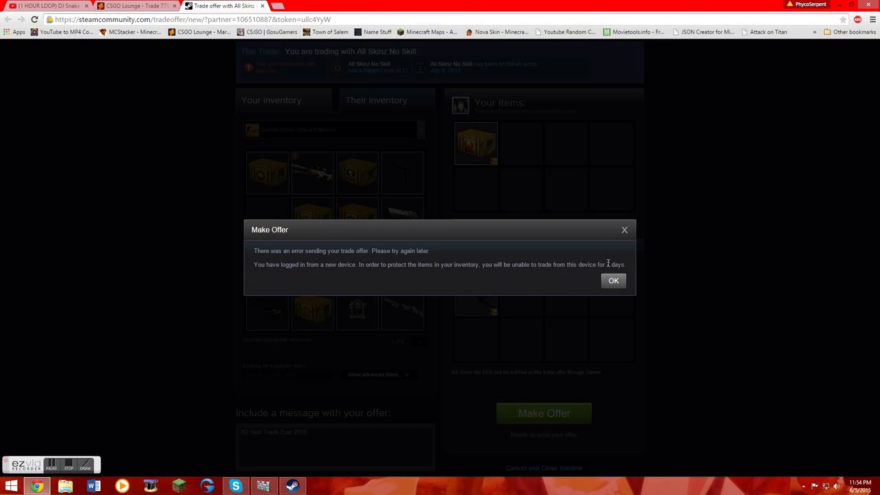
pyautogui.moveTo(605, 264); pyautogui.dragTo(623, 265)
pyautogui.click(624, 231)
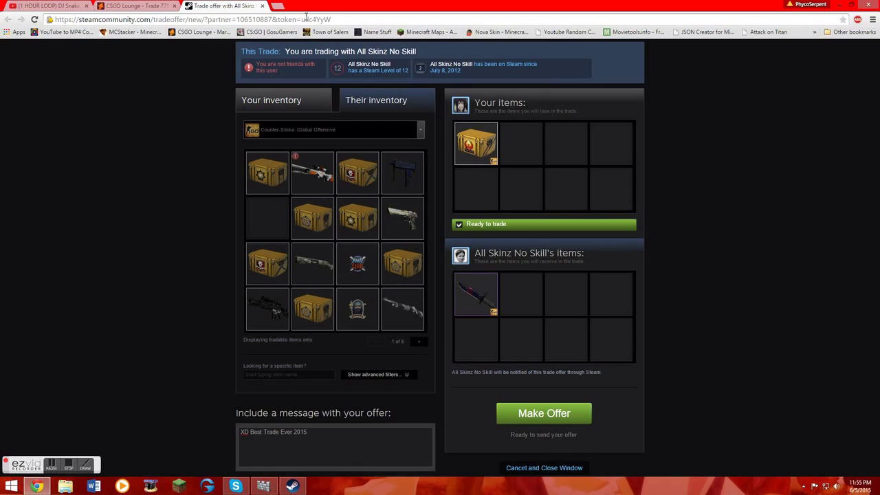
# Step: Copy the trade offer page's link, including its access token, and open it from the Steam client's console with the open command
pyautogui.moveTo(337, 20); pyautogui.dragTo(50, 18)
pyautogui.rightClick(71, 21)
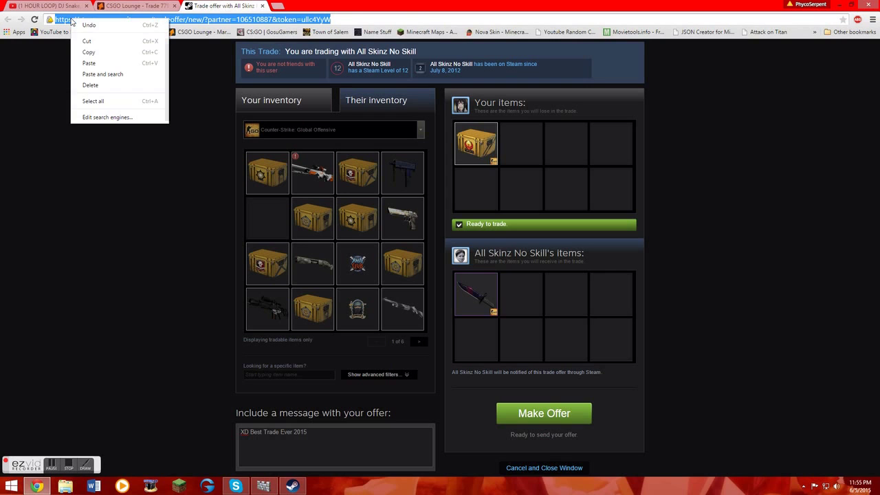
pyautogui.click(86, 53)
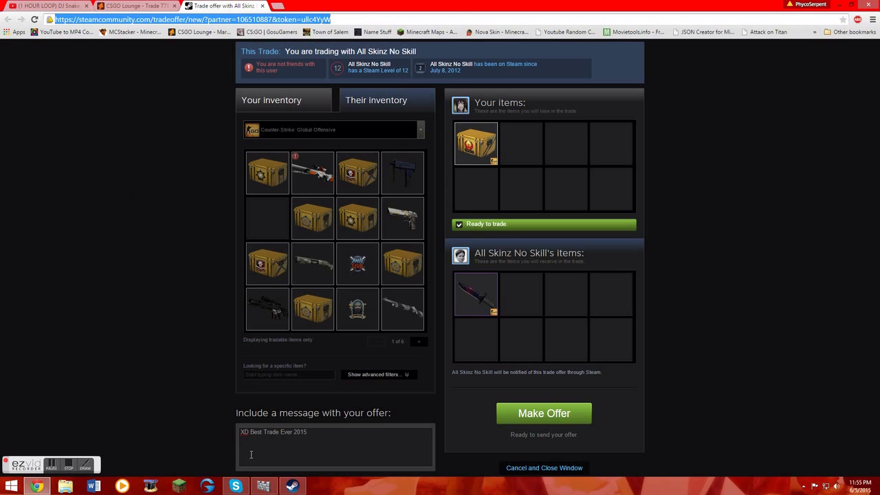
pyautogui.click(293, 486)
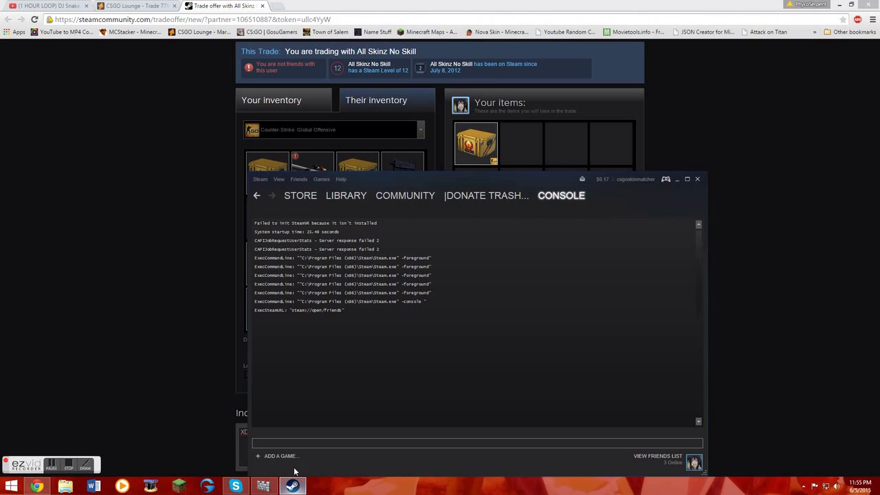
pyautogui.write('open')
pyautogui.hotkey('ctrl', 'v')
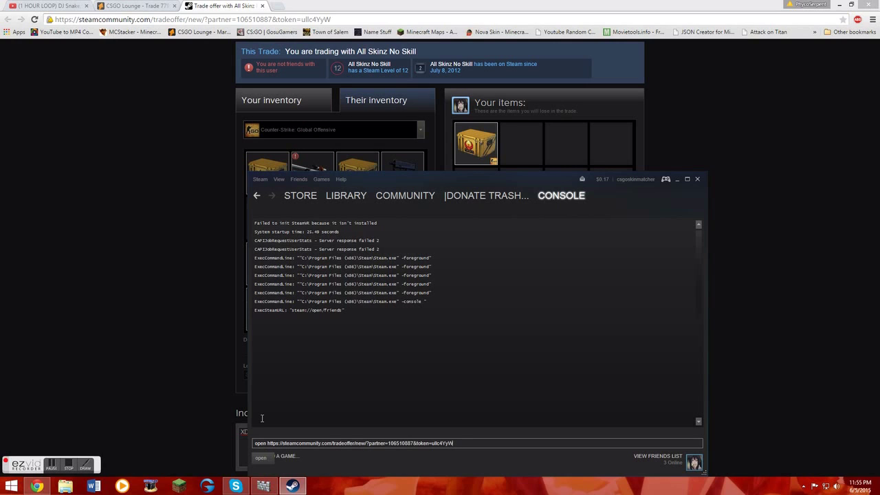
pyautogui.press('Return')
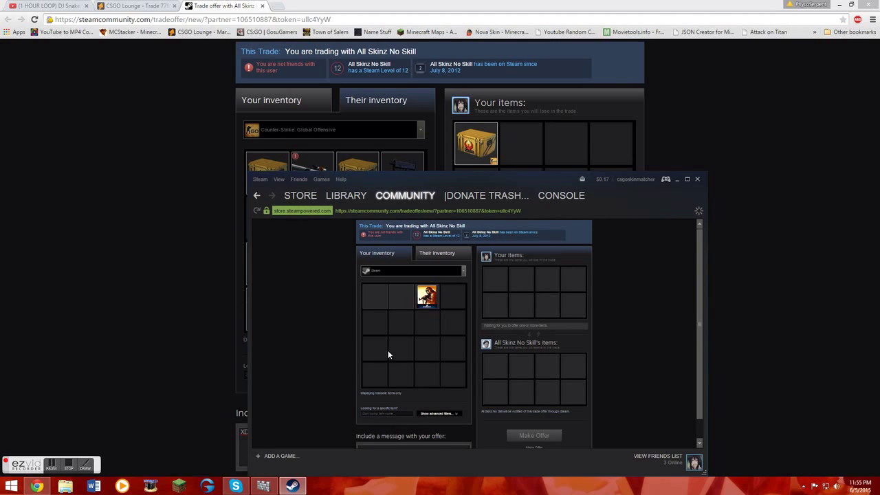
# Step: Browse the trader's Steam items in the new offer and switch their inventory to Counter-Strike: Global Offensive
pyautogui.click(423, 258)
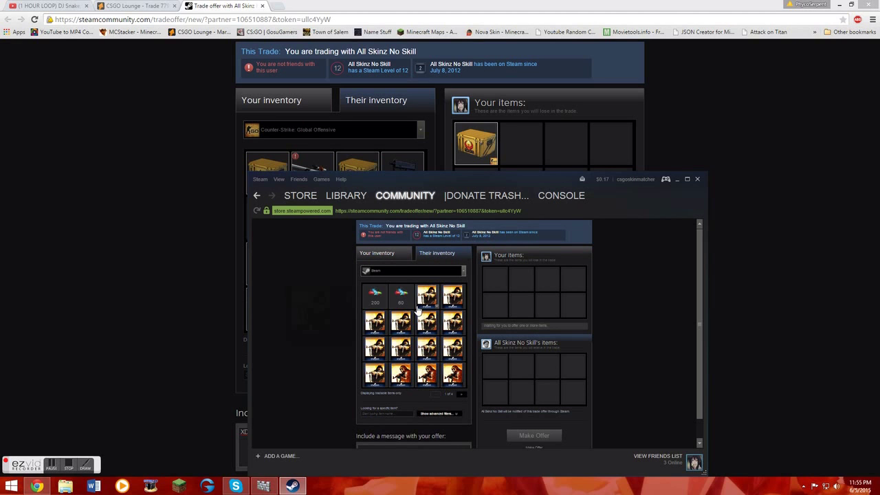
pyautogui.click(463, 399)
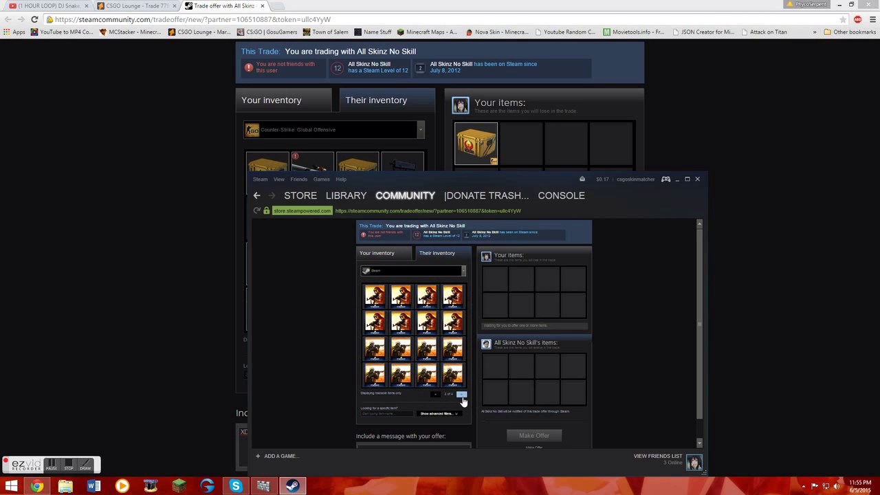
pyautogui.click(462, 399)
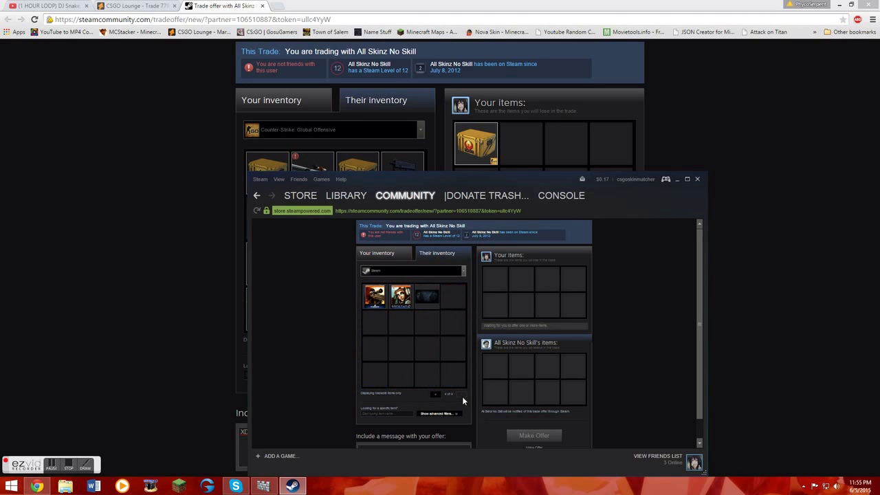
pyautogui.click(396, 270)
pyautogui.click(395, 270)
pyautogui.click(454, 276)
pyautogui.click(409, 319)
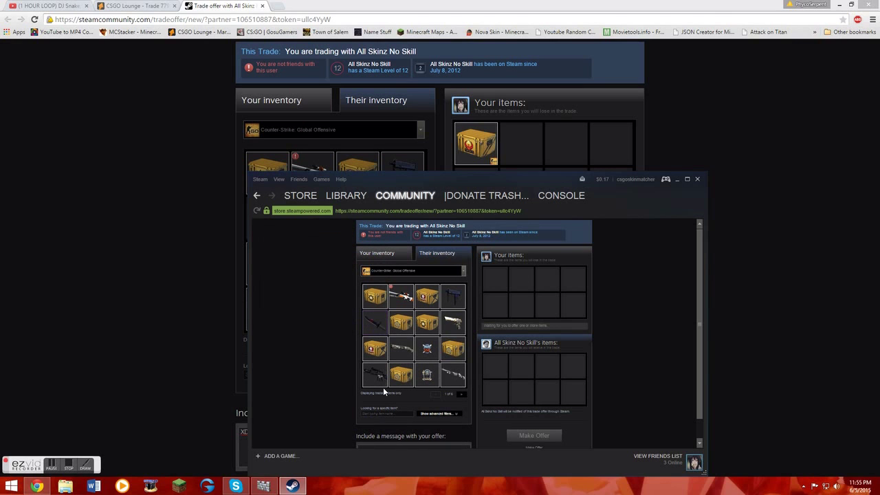
# Step: Swap the weapon case requested from the trader's first inventory page for one from the second page
pyautogui.doubleClick(453, 351)
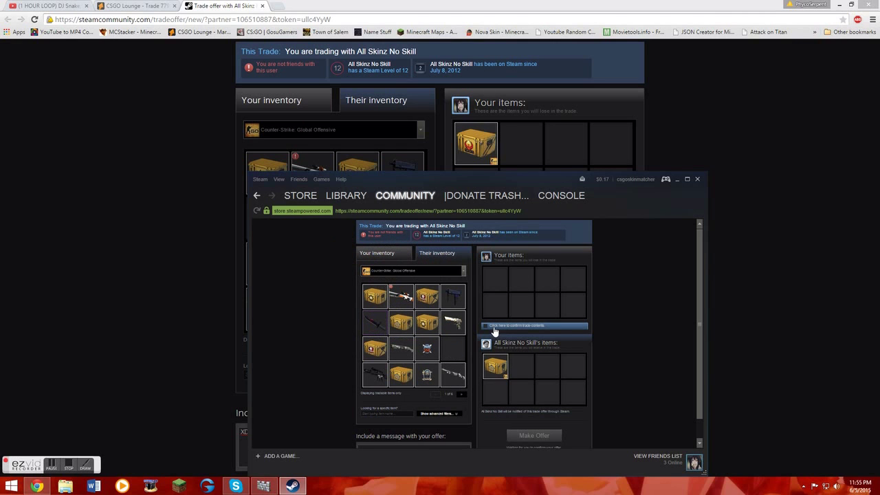
pyautogui.doubleClick(495, 364)
pyautogui.click(462, 394)
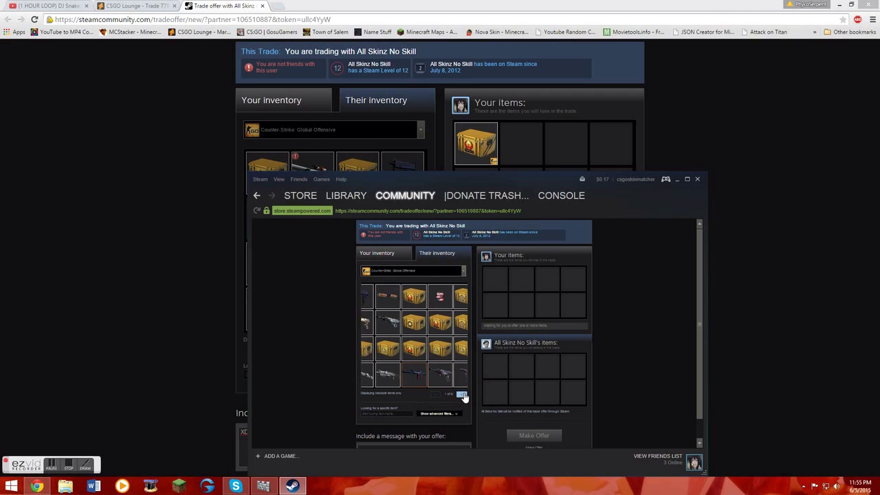
pyautogui.doubleClick(432, 355)
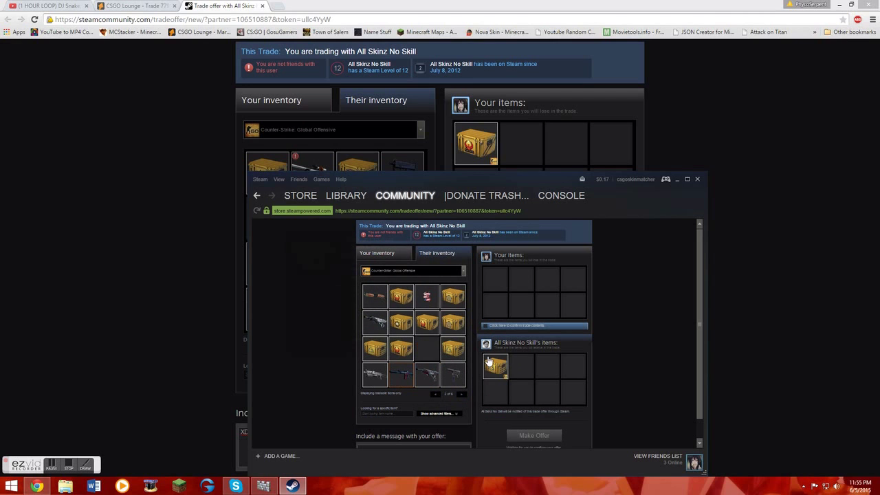
# Step: Confirm the trade contents, send the offer from the Steam client, and review it under the sent offers
pyautogui.click(485, 327)
pyautogui.scroll(-1, 513, 405)
pyautogui.click(522, 413)
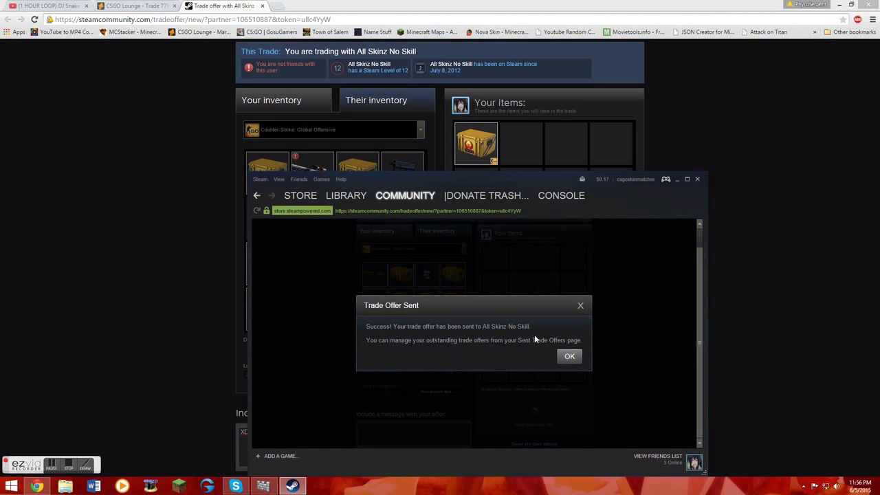
pyautogui.click(570, 357)
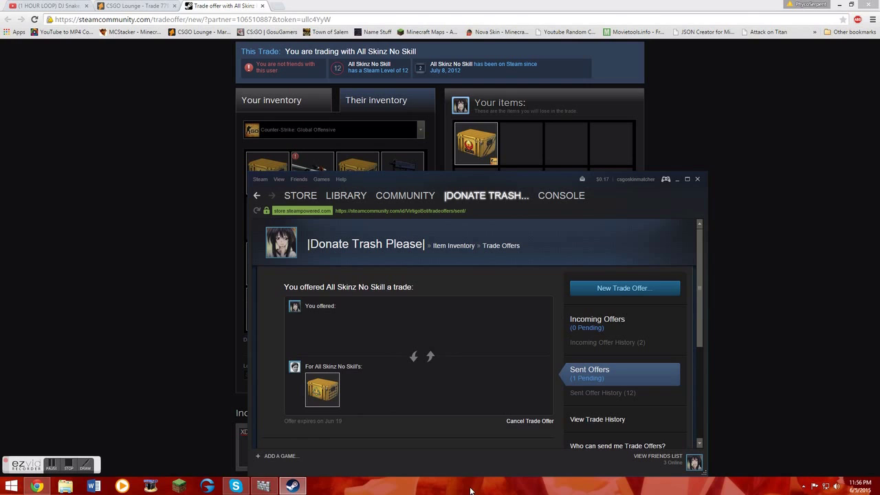
pyautogui.scroll(-1, 442, 437)
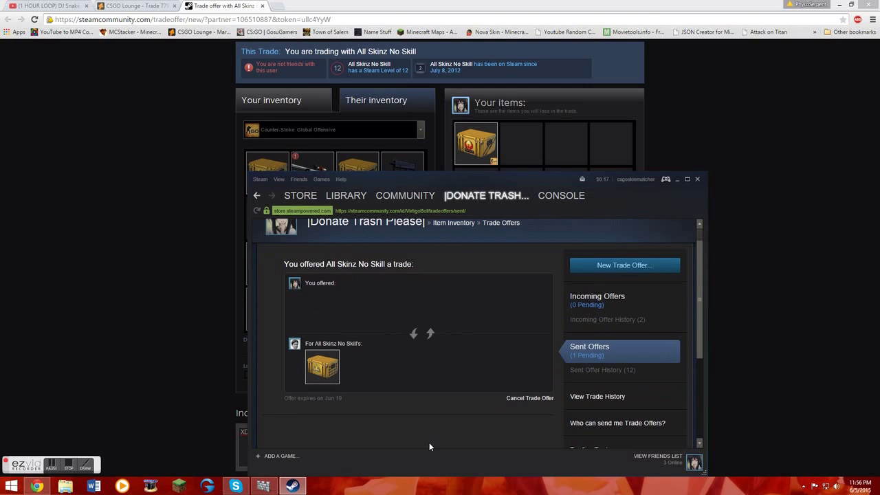